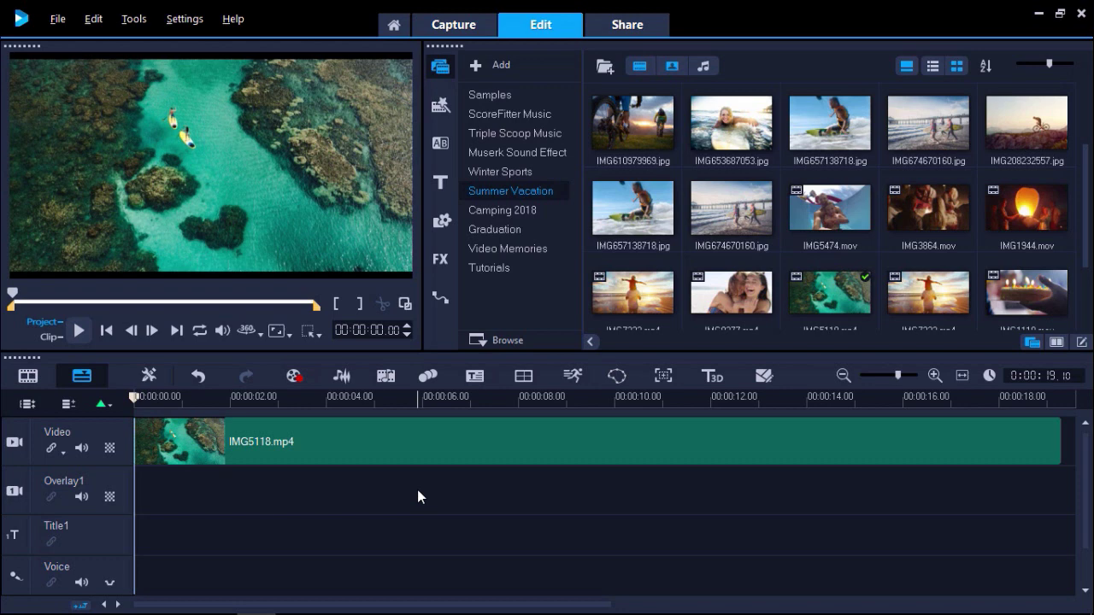
# Step: Place IMG8277.mp4 on Overlay1 and shrink it into the frame's upper-right corner
pyautogui.click(730, 322)
pyautogui.moveTo(731, 323); pyautogui.dragTo(203, 494)
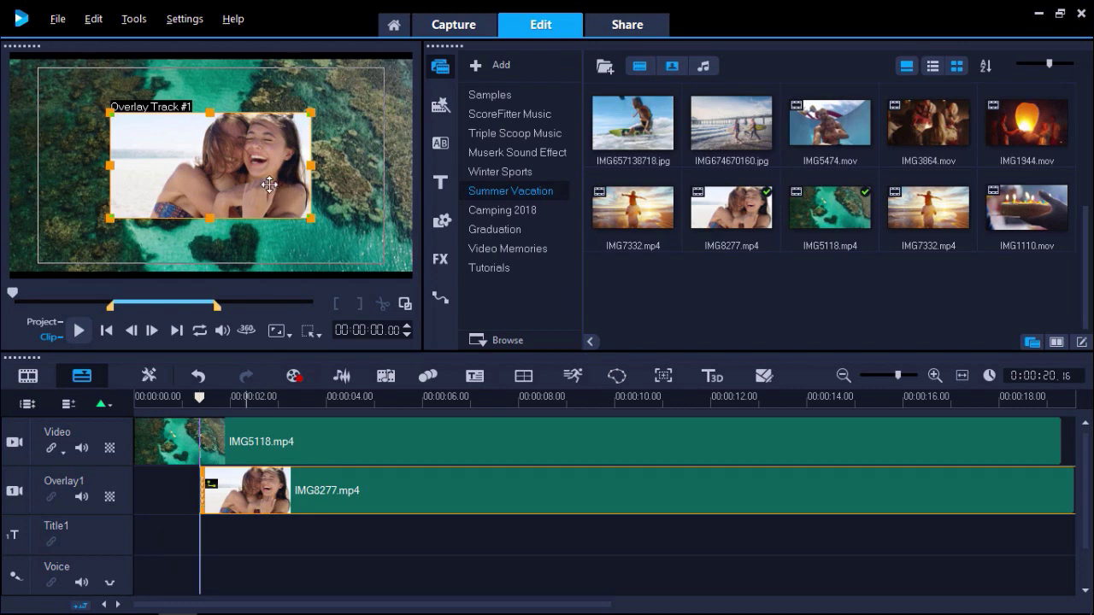
pyautogui.moveTo(269, 184); pyautogui.dragTo(353, 144)
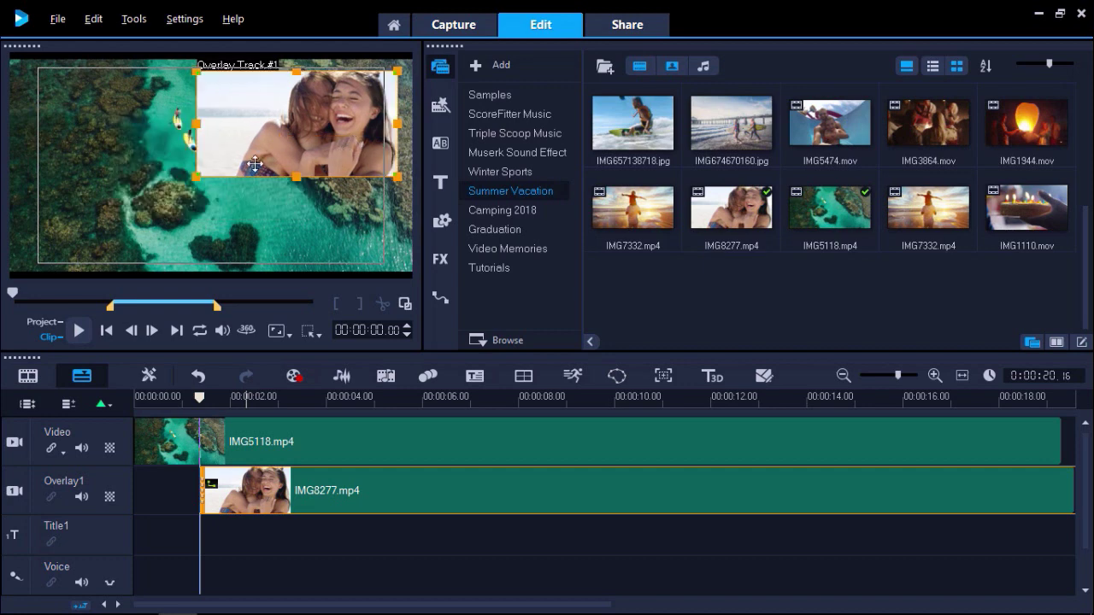
pyautogui.moveTo(198, 177); pyautogui.dragTo(277, 146)
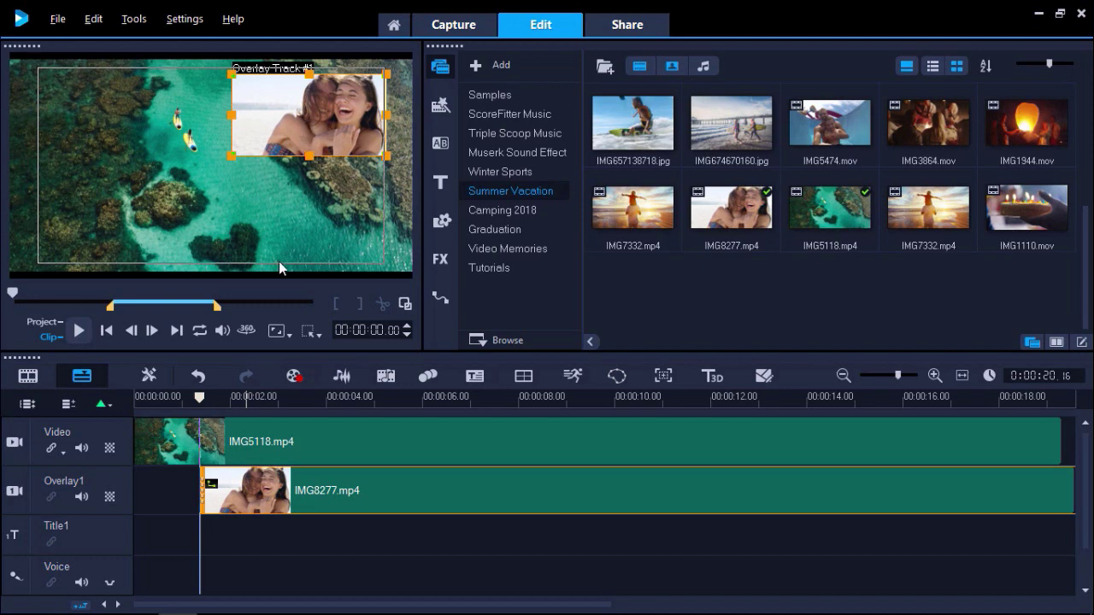
# Step: Use the Track Manager to raise the number of overlay tracks to 2
pyautogui.rightClick(159, 530)
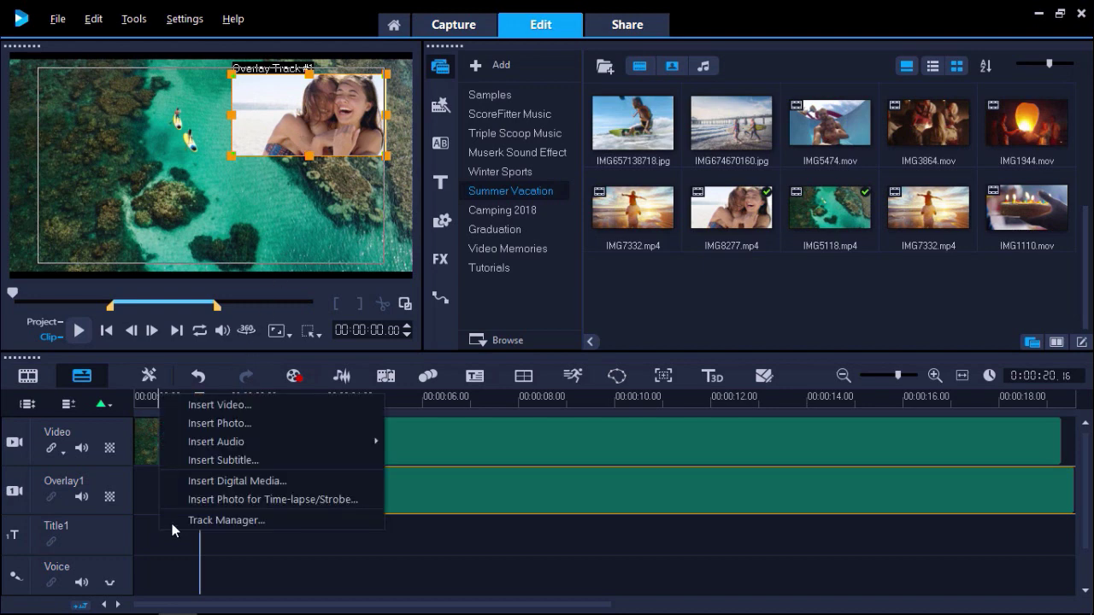
pyautogui.click(181, 518)
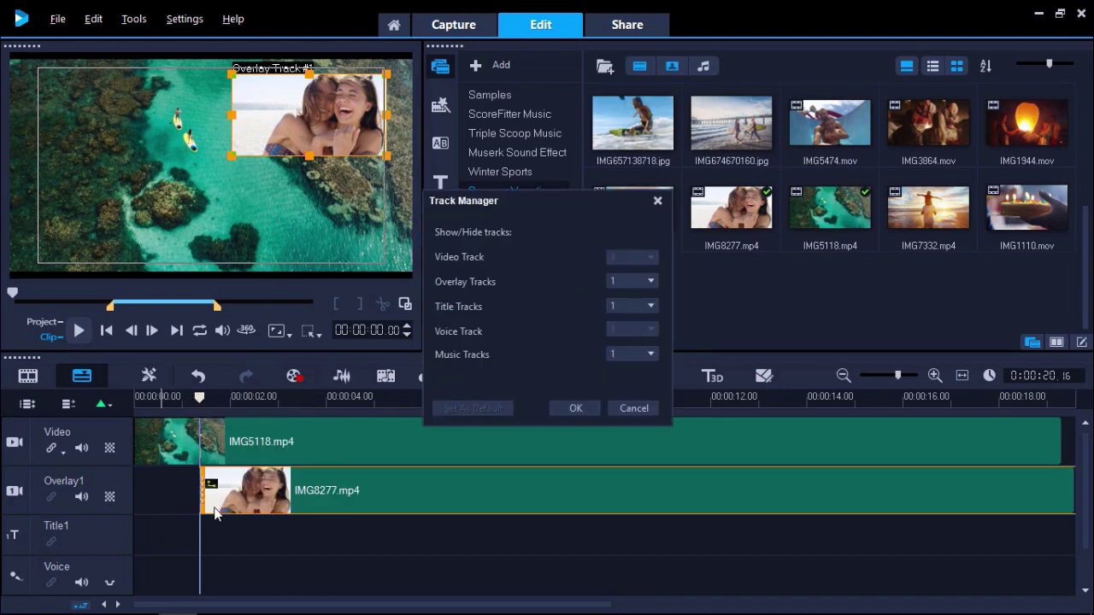
pyautogui.click(626, 287)
pyautogui.click(620, 308)
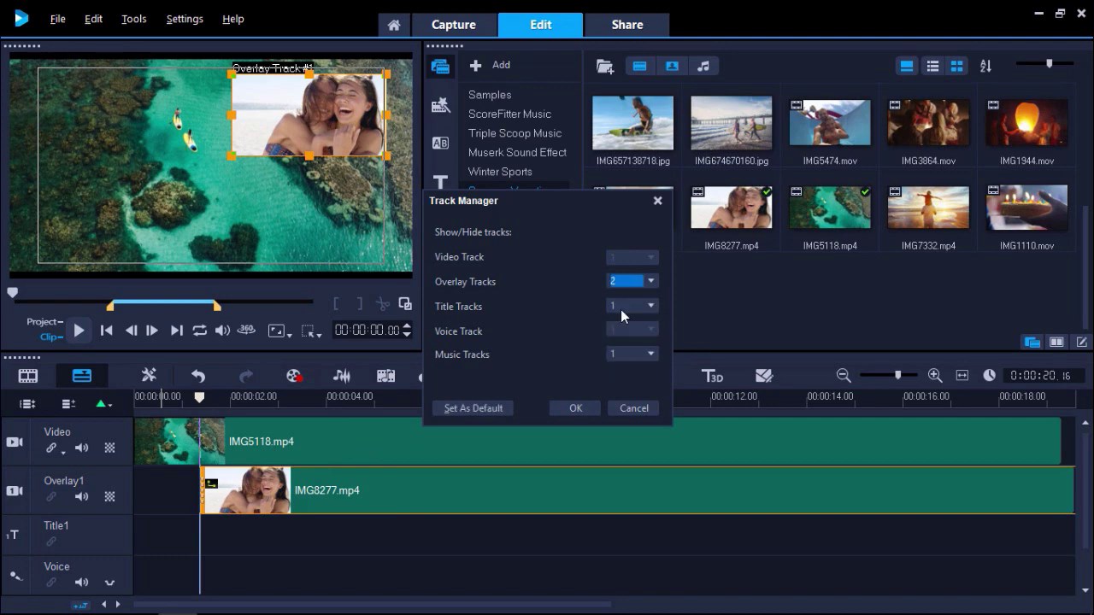
pyautogui.click(563, 408)
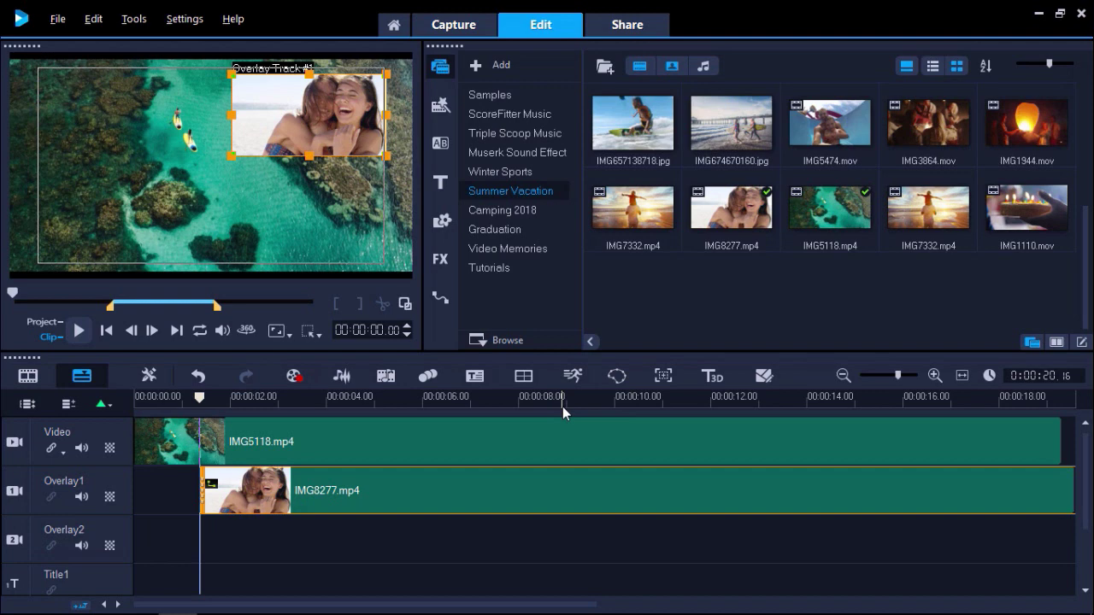
# Step: Drop IMG653687053.jpg onto Overlay2 and position it in the lower-left corner
pyautogui.scroll(1, 807, 166)
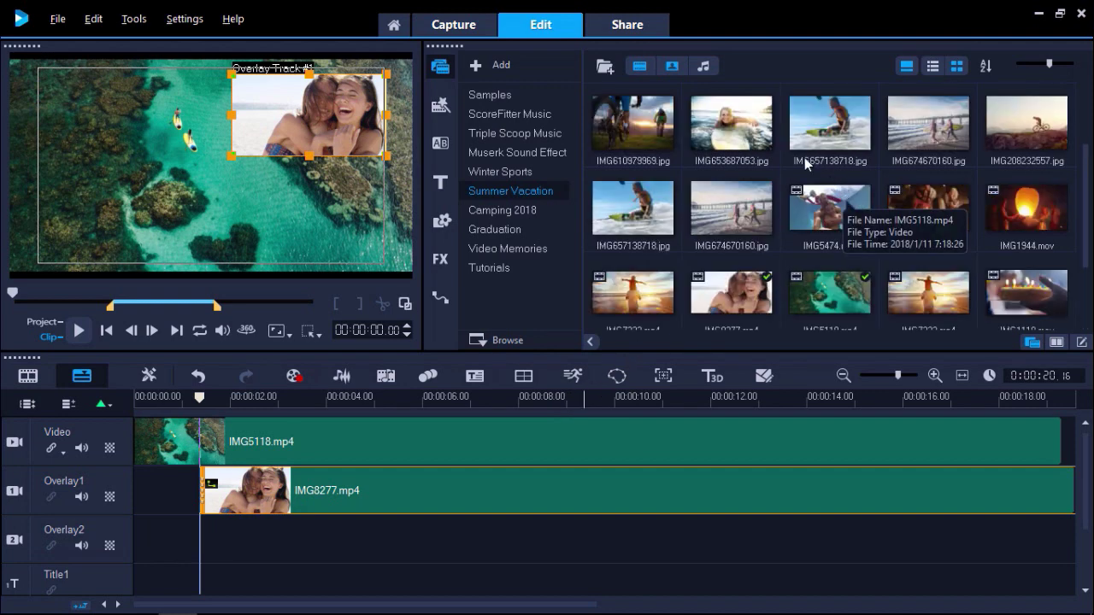
pyautogui.moveTo(730, 129); pyautogui.dragTo(256, 551)
pyautogui.moveTo(214, 107); pyautogui.dragTo(145, 169)
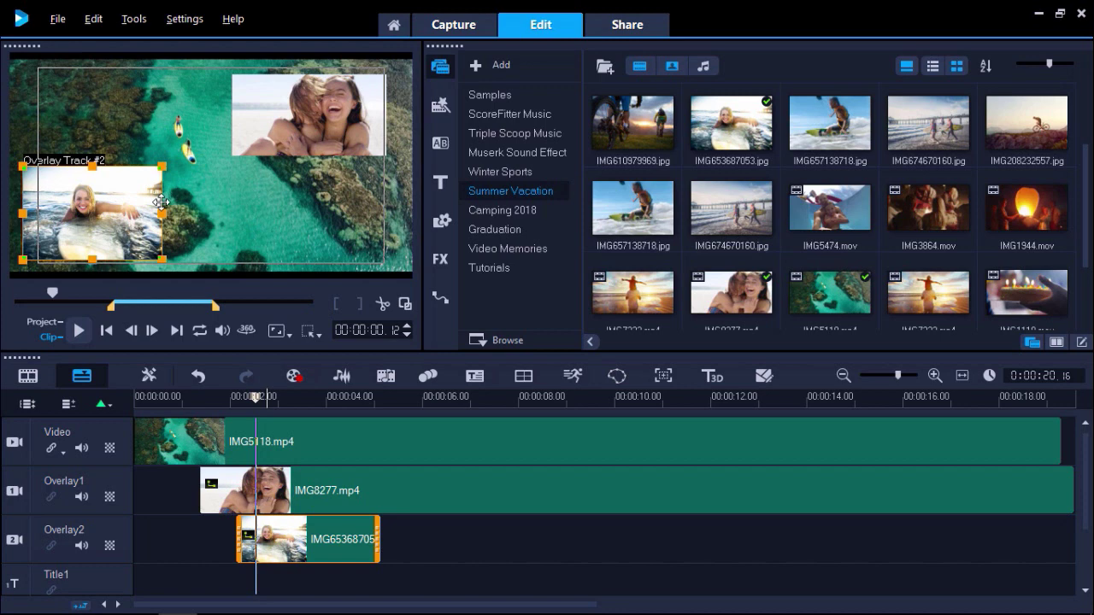
pyautogui.click(292, 488)
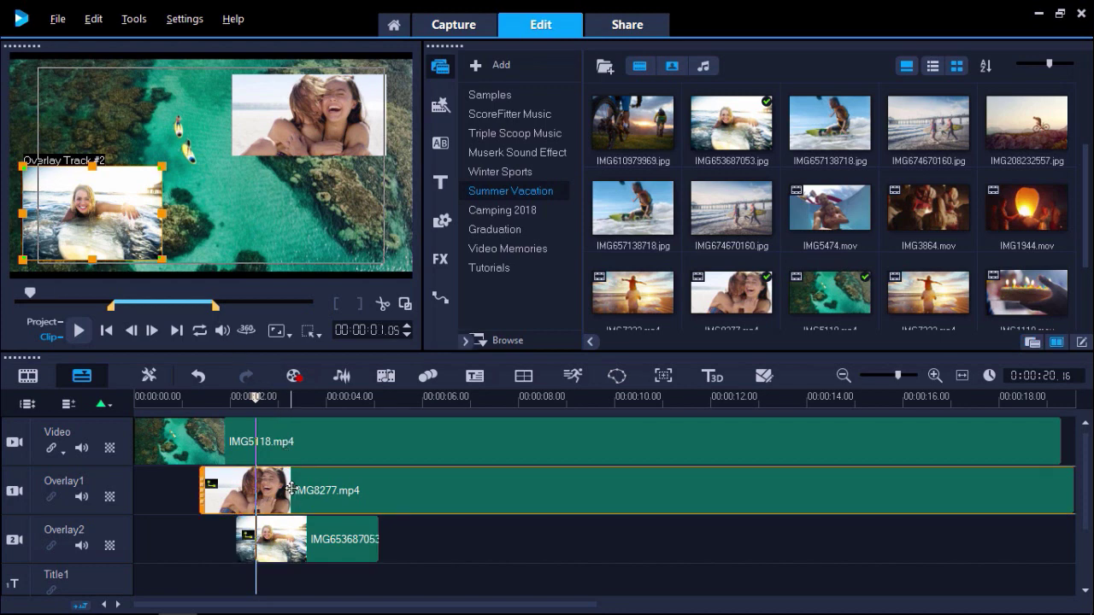
# Step: Set the IMG8277.mp4 overlay's transparency to 20 under Mask & Chroma Key
pyautogui.doubleClick(292, 488)
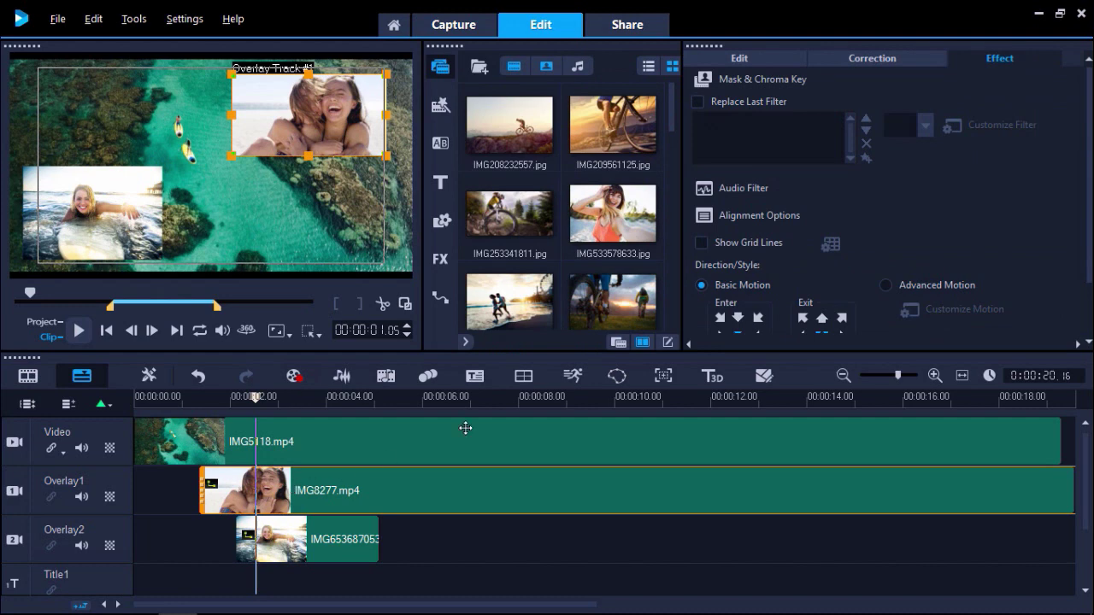
pyautogui.click(763, 82)
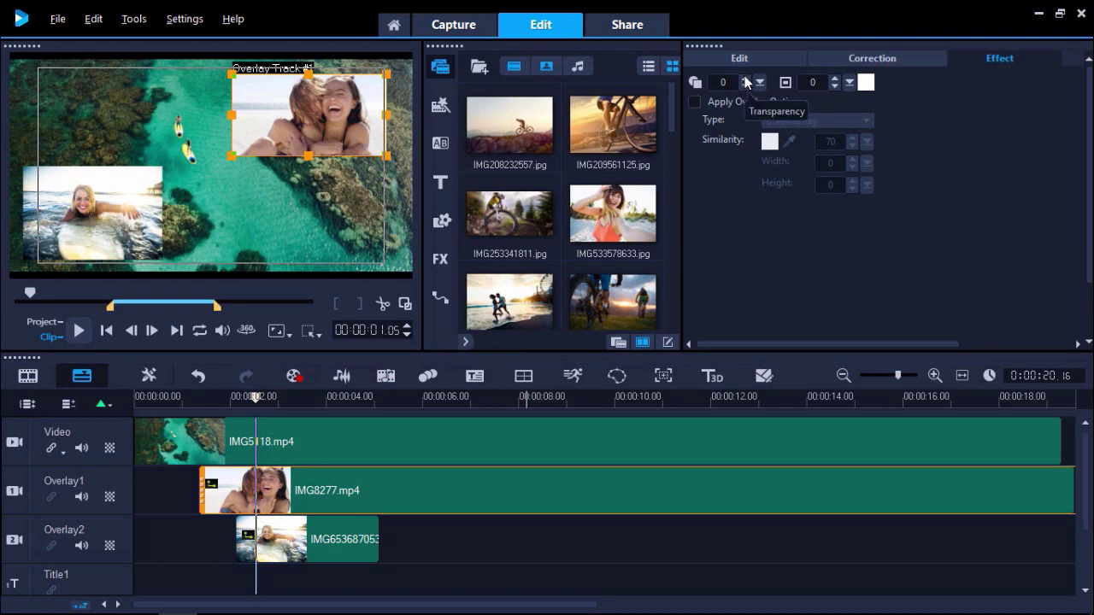
pyautogui.click(744, 78)
pyautogui.write('19')
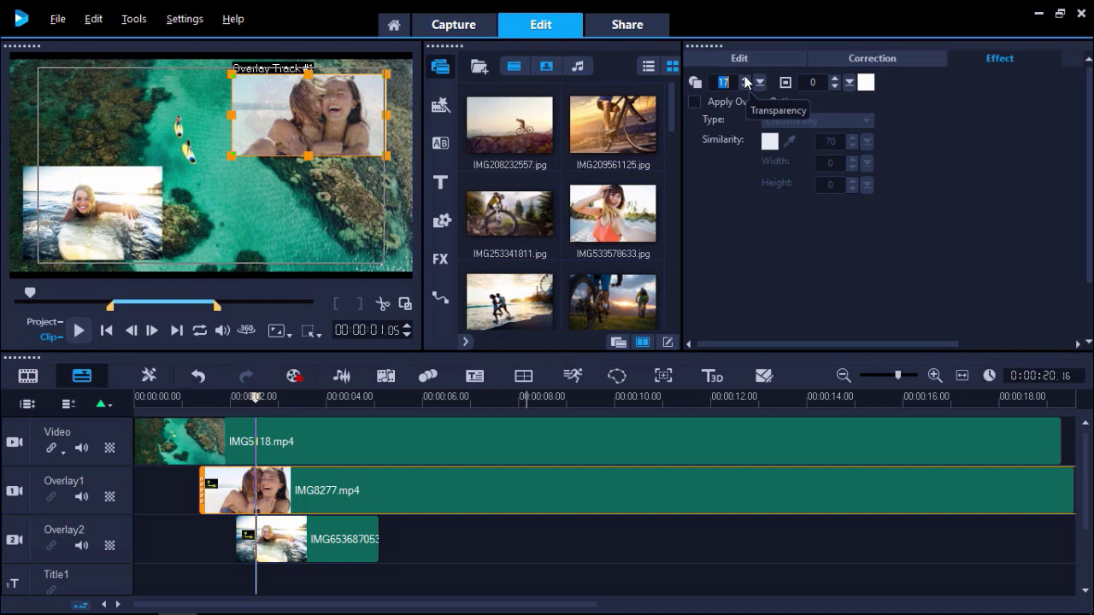
pyautogui.click(746, 79)
# Step: Give the IMG8277.mp4 overlay a cyan border of width 4
pyautogui.click(835, 80)
pyautogui.click(835, 79)
pyautogui.click(835, 80)
pyautogui.click(835, 79)
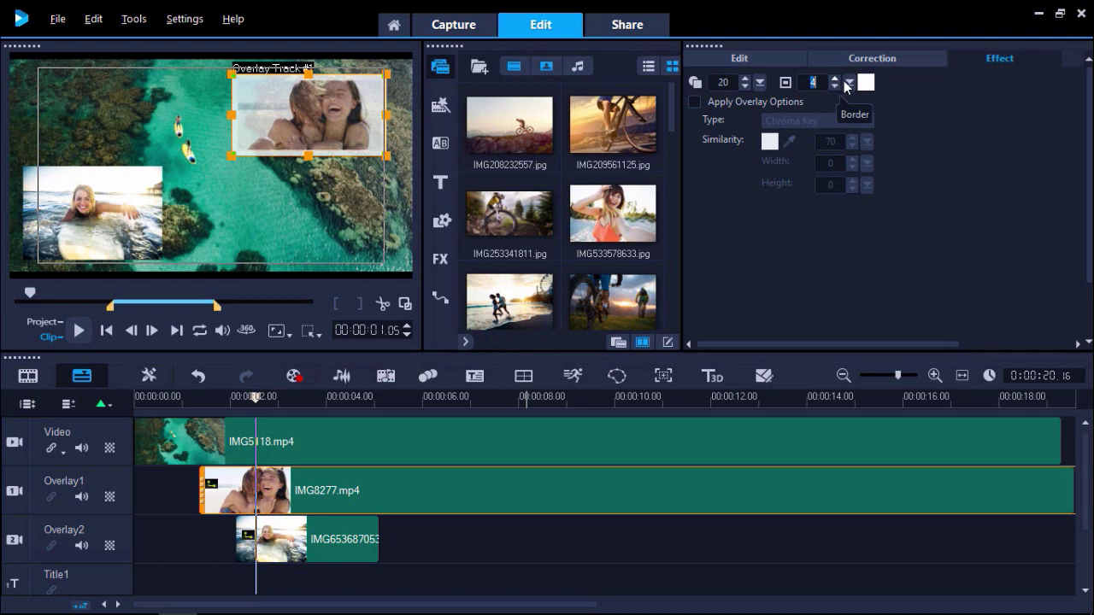
pyautogui.click(847, 82)
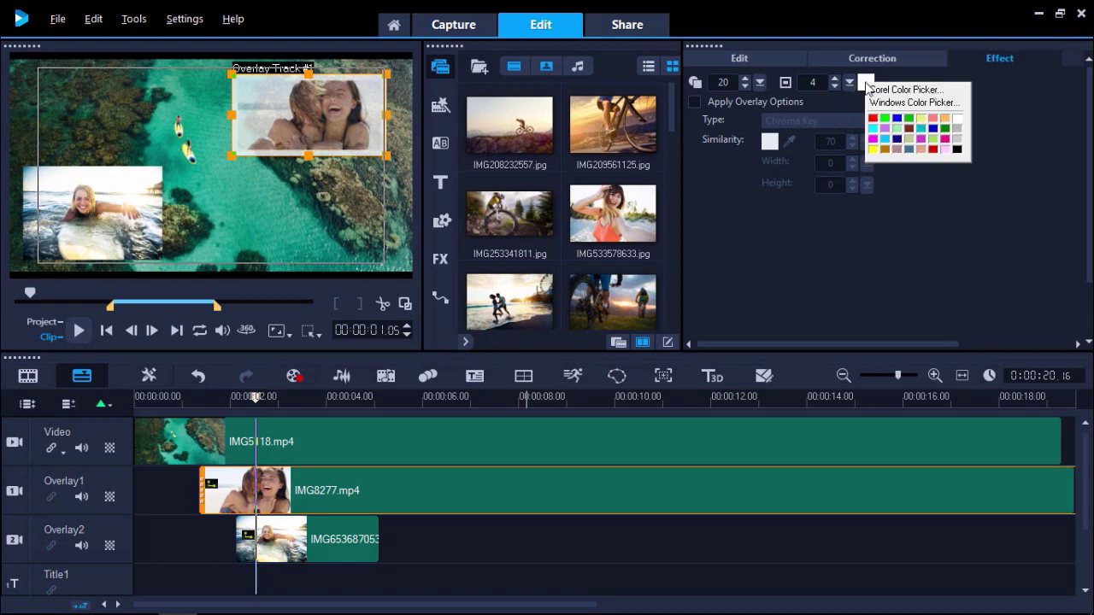
pyautogui.click(886, 139)
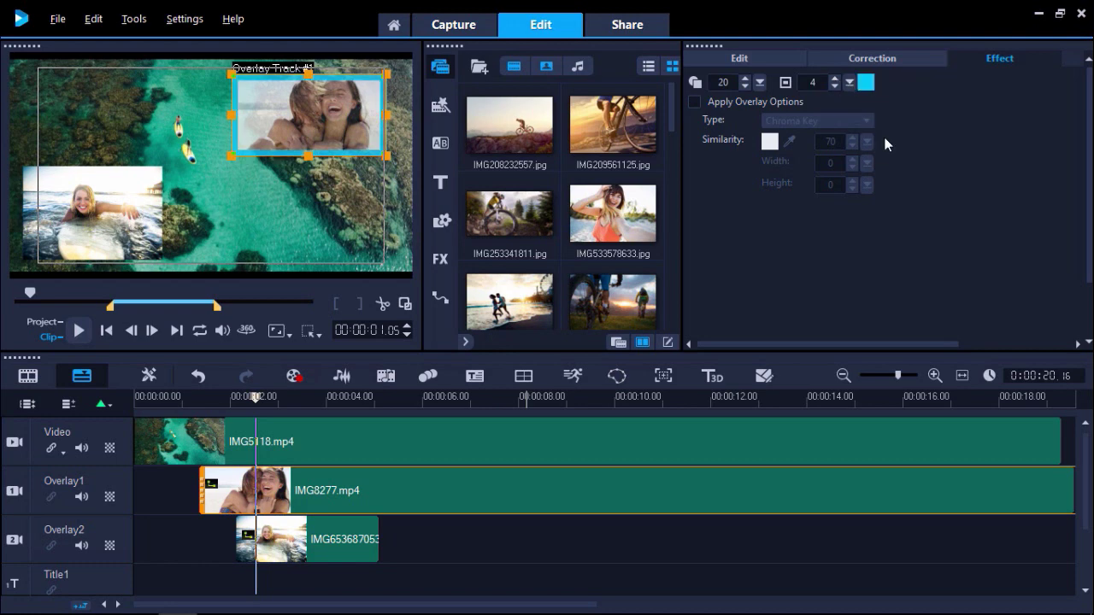
pyautogui.click(337, 547)
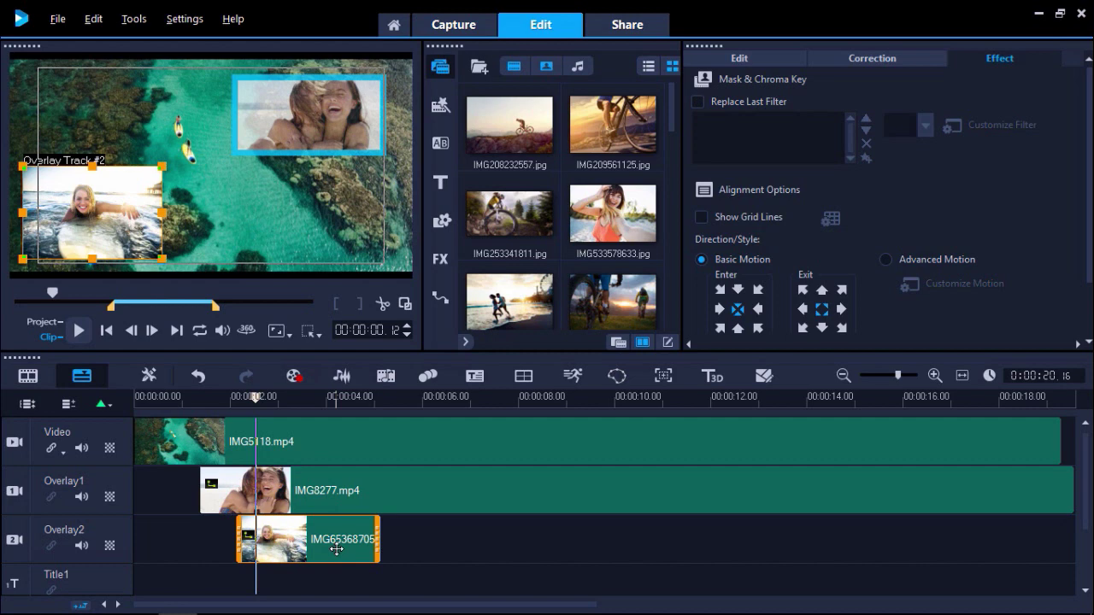
# Step: Enable overlay options on the surfer clip and set the type to Mask Frame
pyautogui.click(740, 79)
pyautogui.scroll(-2, 739, 78)
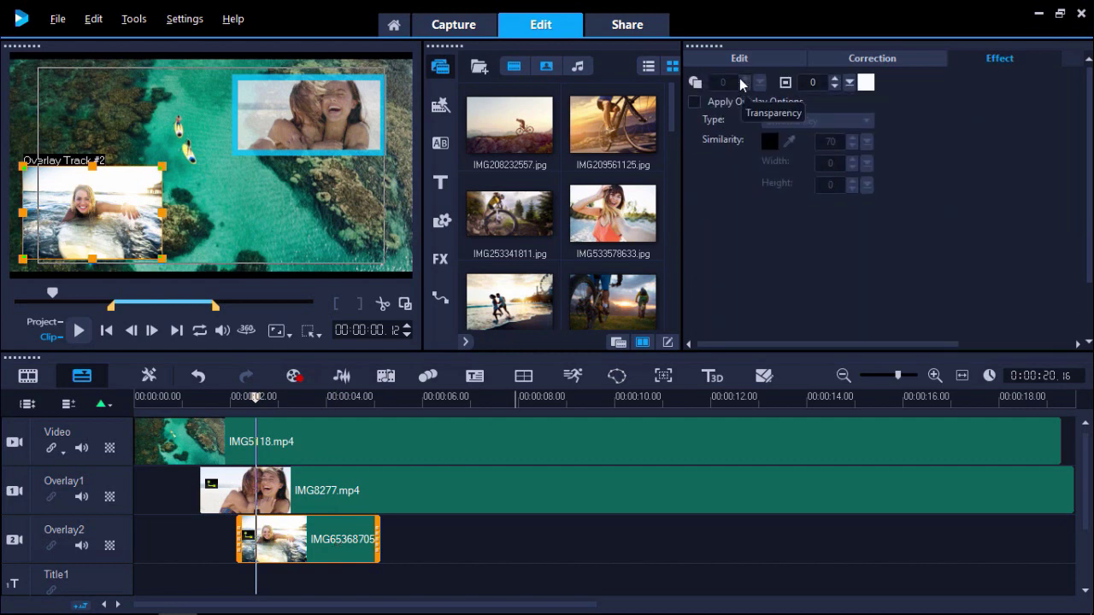
pyautogui.click(740, 102)
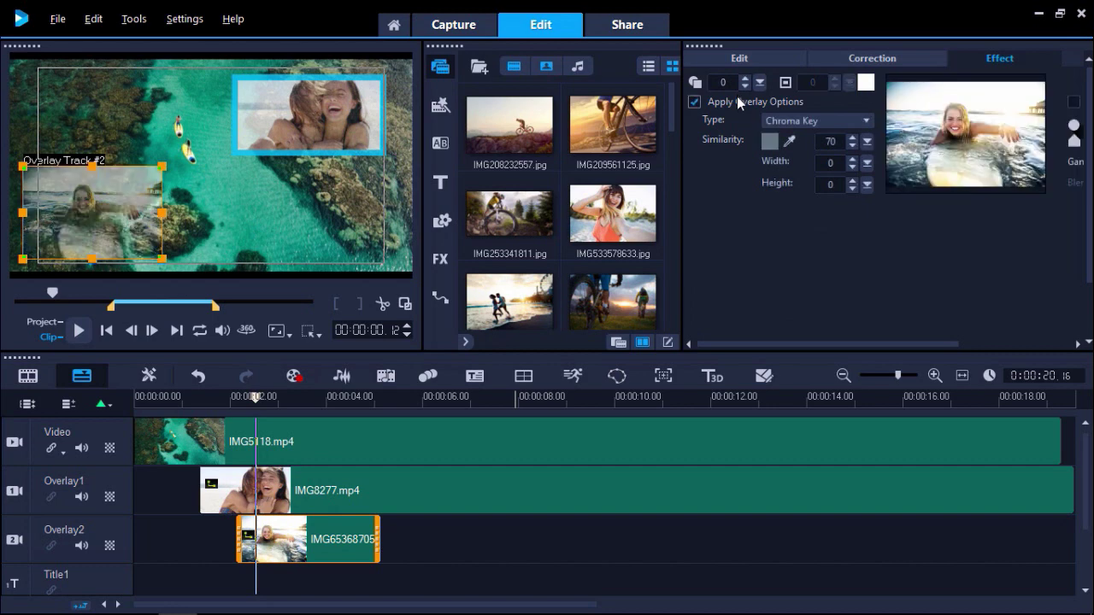
pyautogui.click(776, 120)
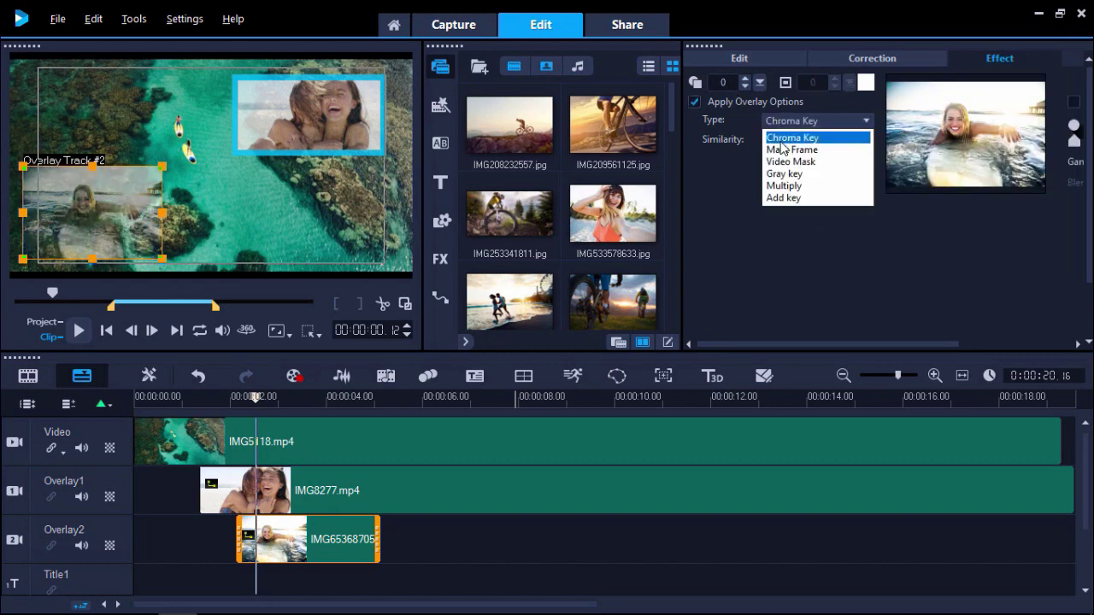
pyautogui.click(783, 151)
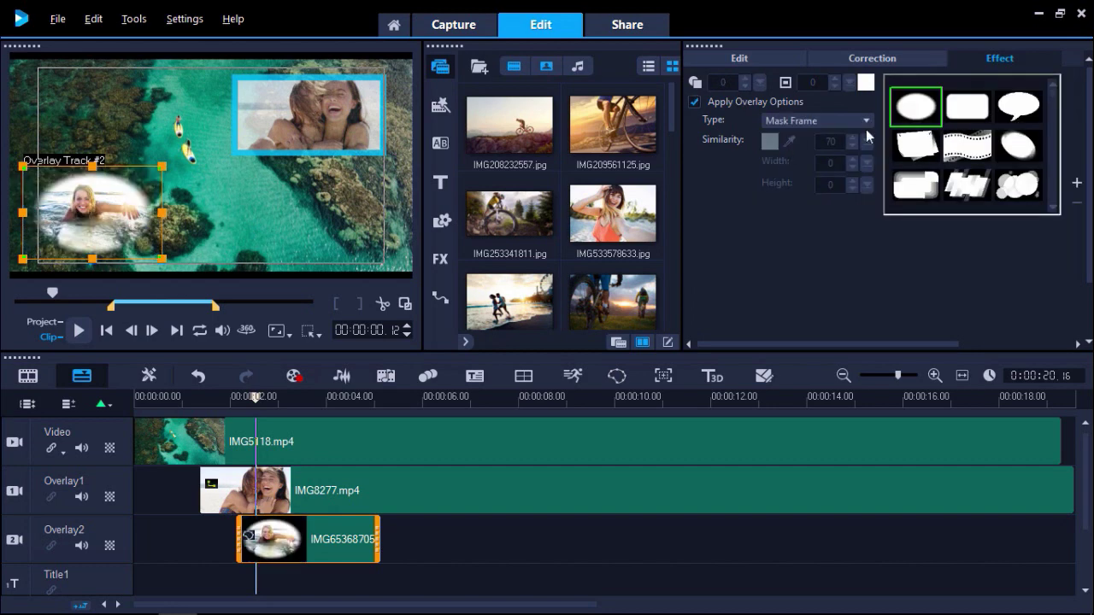
pyautogui.scroll(-1, 1056, 103)
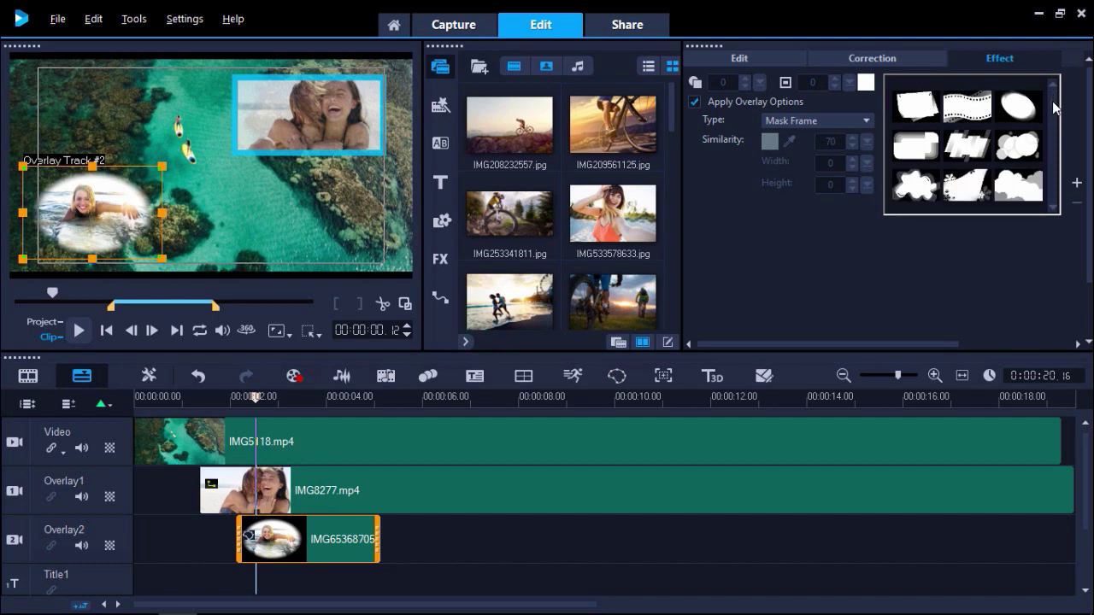
# Step: Add splatter image 11 from Freebies as the mask and enlarge the overlay slightly
pyautogui.click(1075, 188)
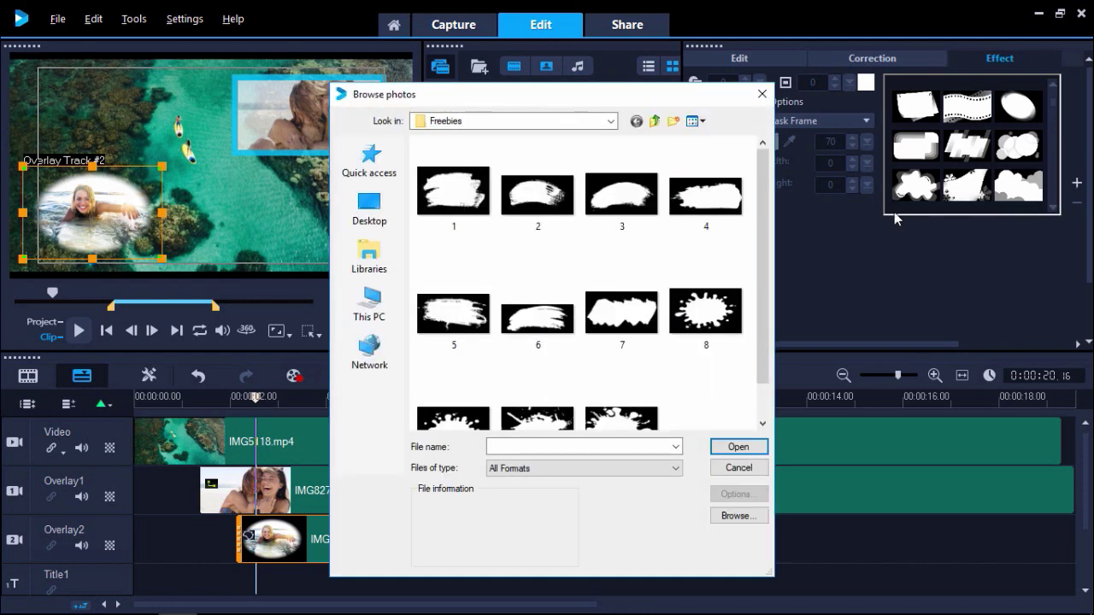
pyautogui.scroll(-1, 662, 353)
pyautogui.doubleClick(631, 399)
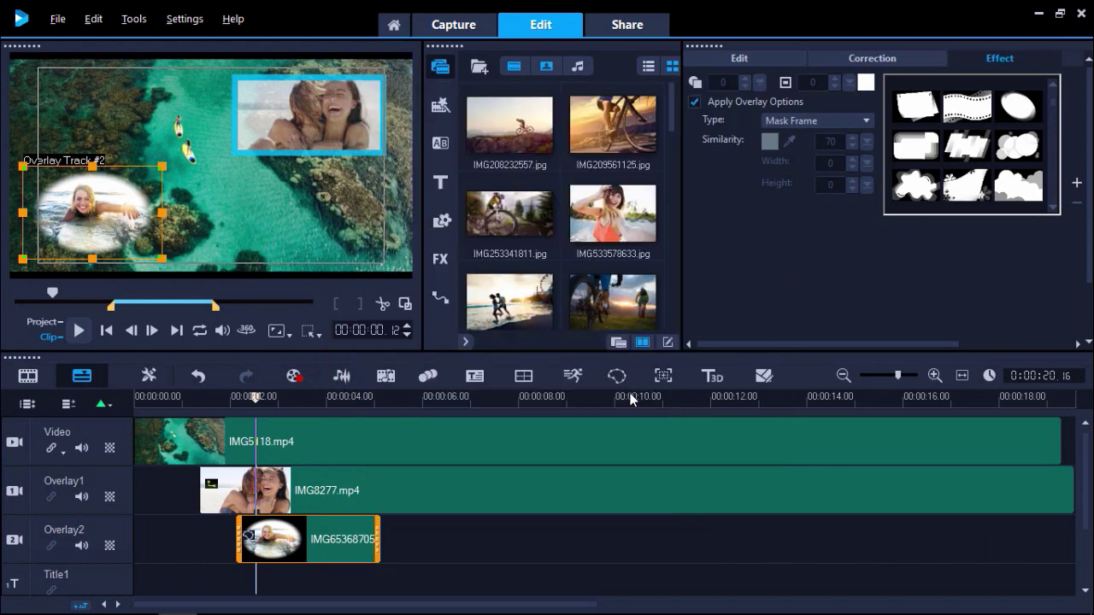
pyautogui.moveTo(163, 166); pyautogui.dragTo(181, 152)
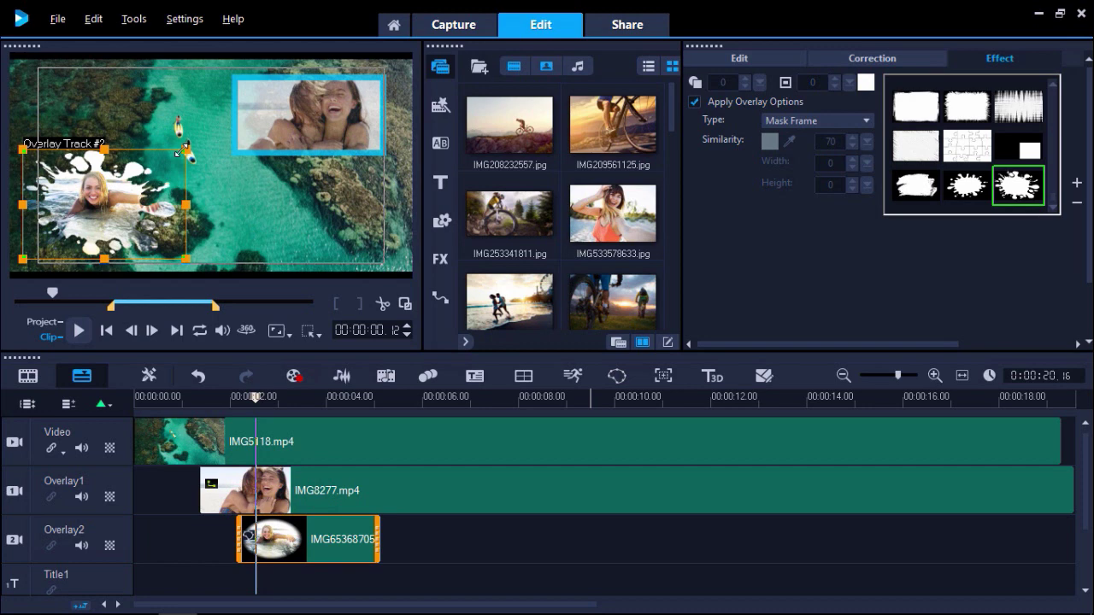
# Step: Play the project from near the start to preview both overlays, then show the Transition library
pyautogui.click(254, 397)
pyautogui.click(181, 396)
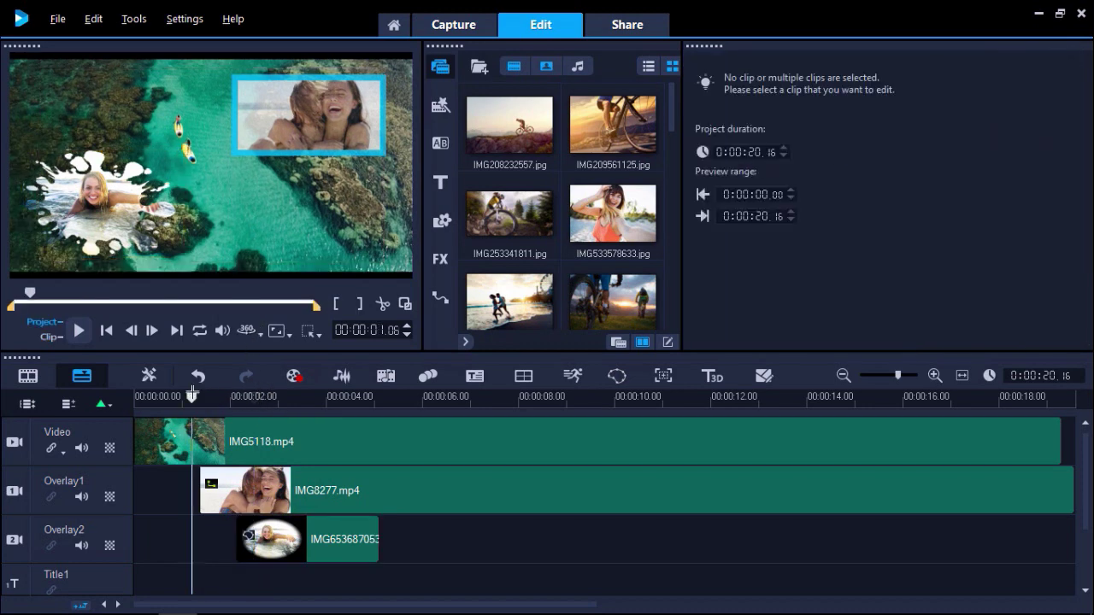
pyautogui.press('space')
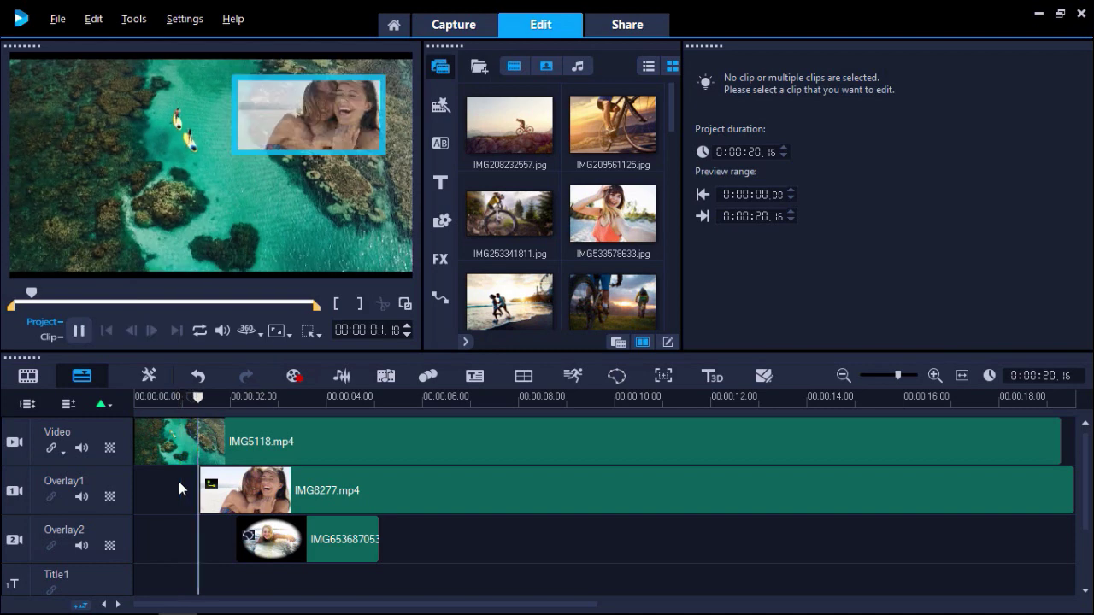
pyautogui.press('space')
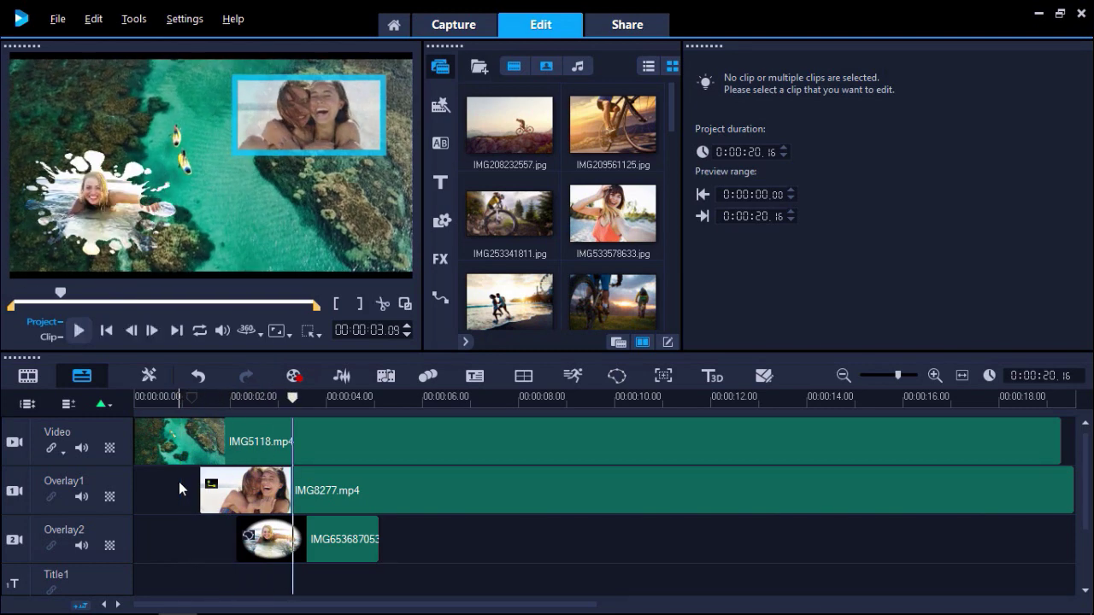
pyautogui.click(440, 142)
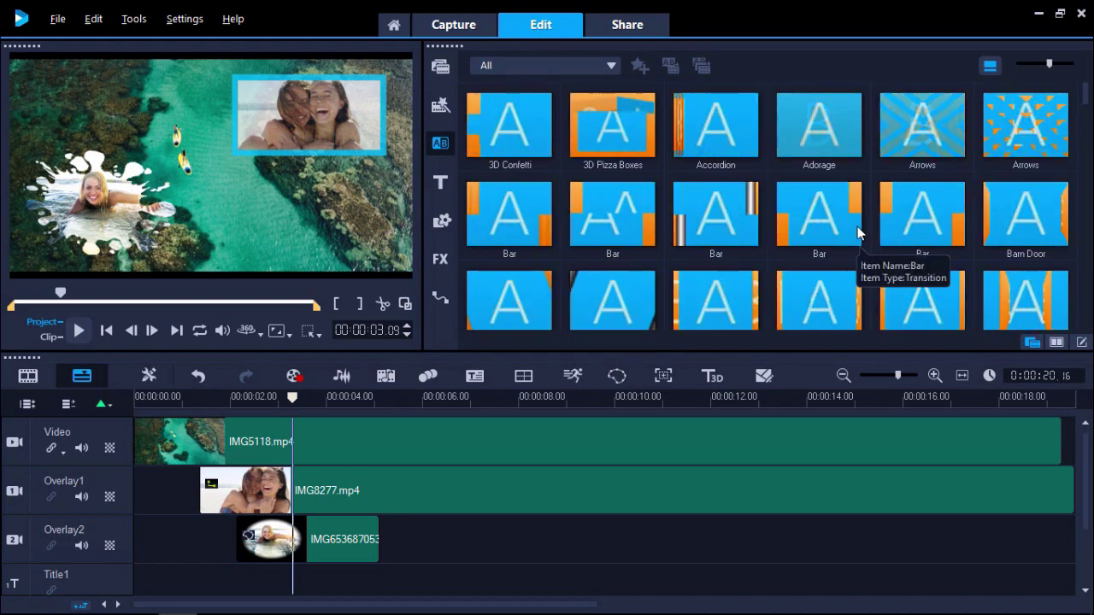
# Step: Add the Adorage transition to the start of both overlay clips and play it back
pyautogui.click(817, 137)
pyautogui.moveTo(819, 128); pyautogui.dragTo(224, 491)
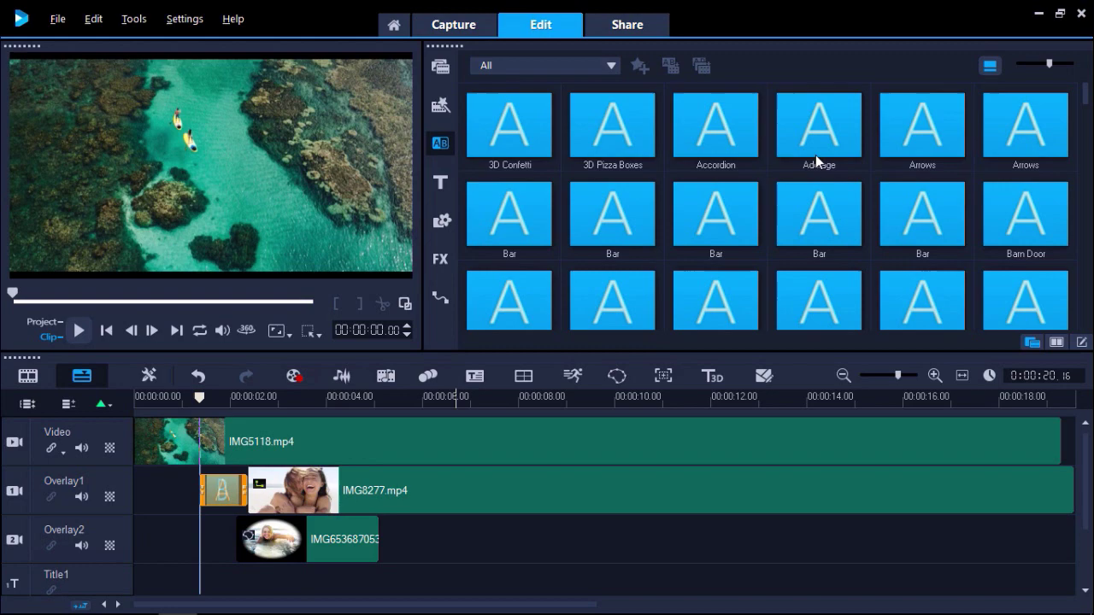
pyautogui.click(224, 495)
pyautogui.moveTo(272, 511); pyautogui.dragTo(250, 536)
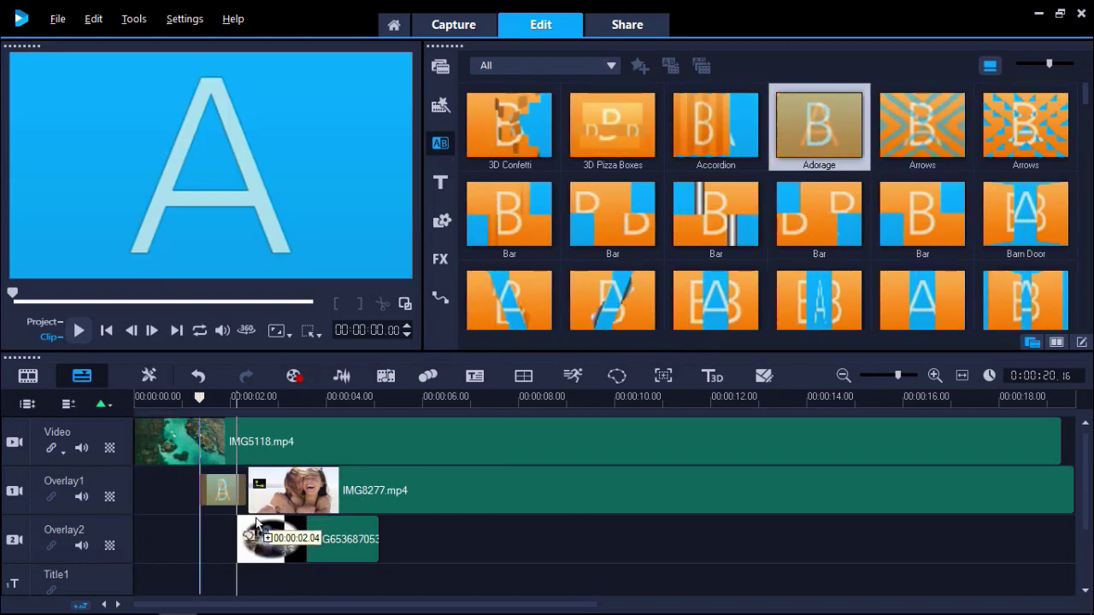
pyautogui.click(182, 400)
pyautogui.press('space')
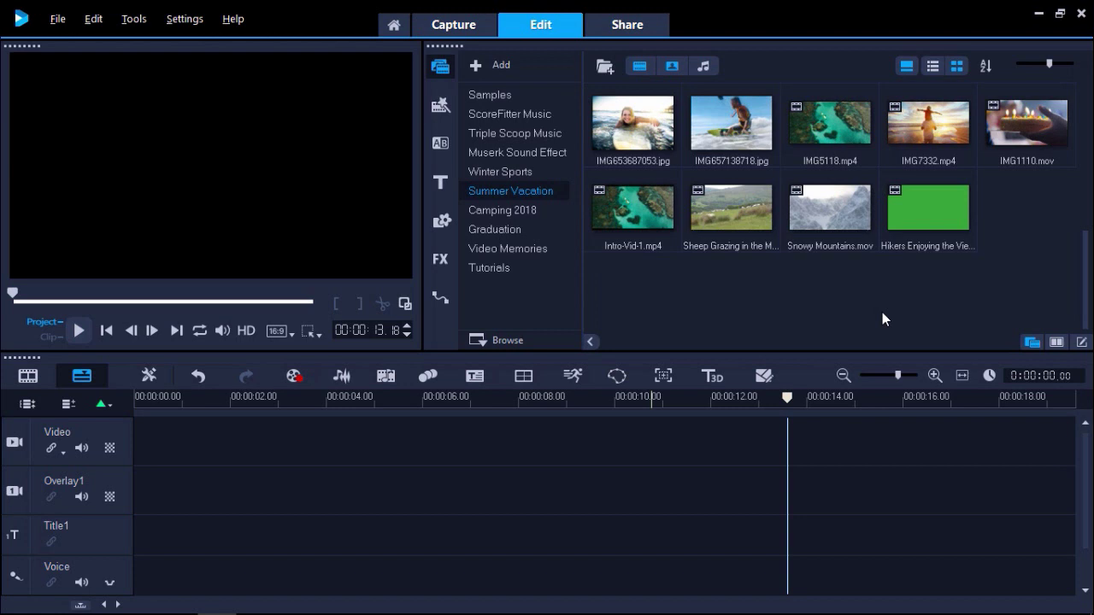
# Step: Put Sheep Grazing in the Mountains.mov on the Video track and Hikers Enjoying the View.mov on Overlay1
pyautogui.click(752, 223)
pyautogui.moveTo(750, 225); pyautogui.dragTo(513, 438)
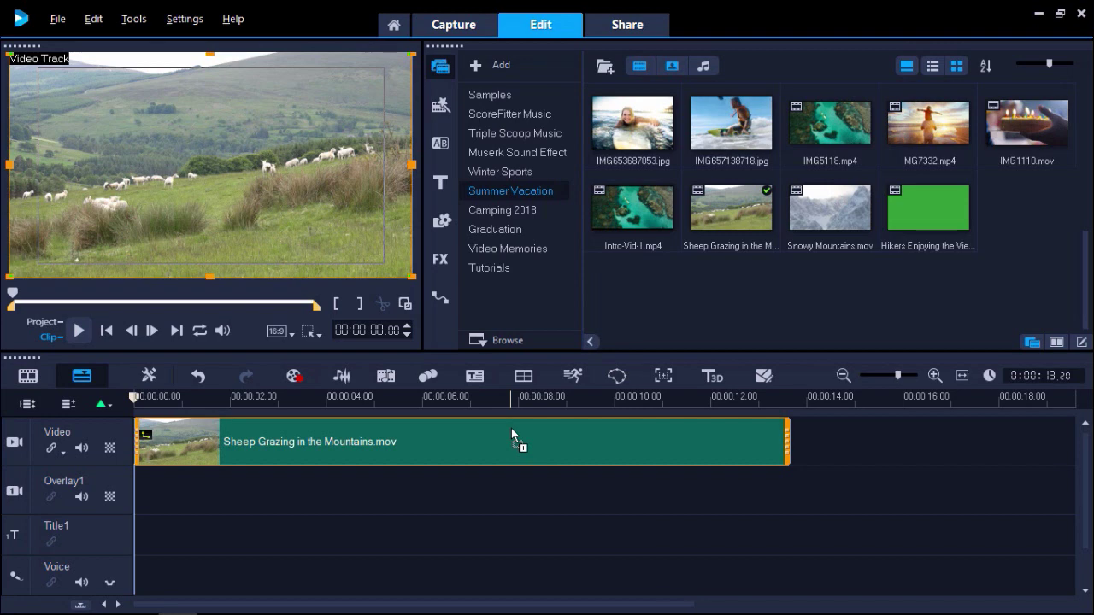
pyautogui.click(924, 229)
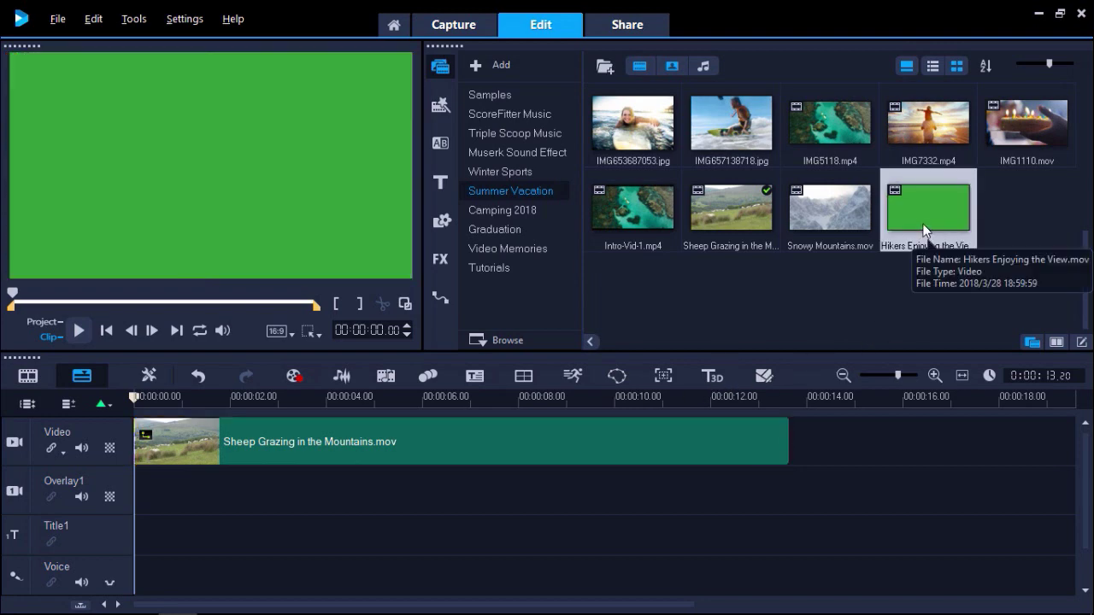
pyautogui.moveTo(924, 229); pyautogui.dragTo(136, 497)
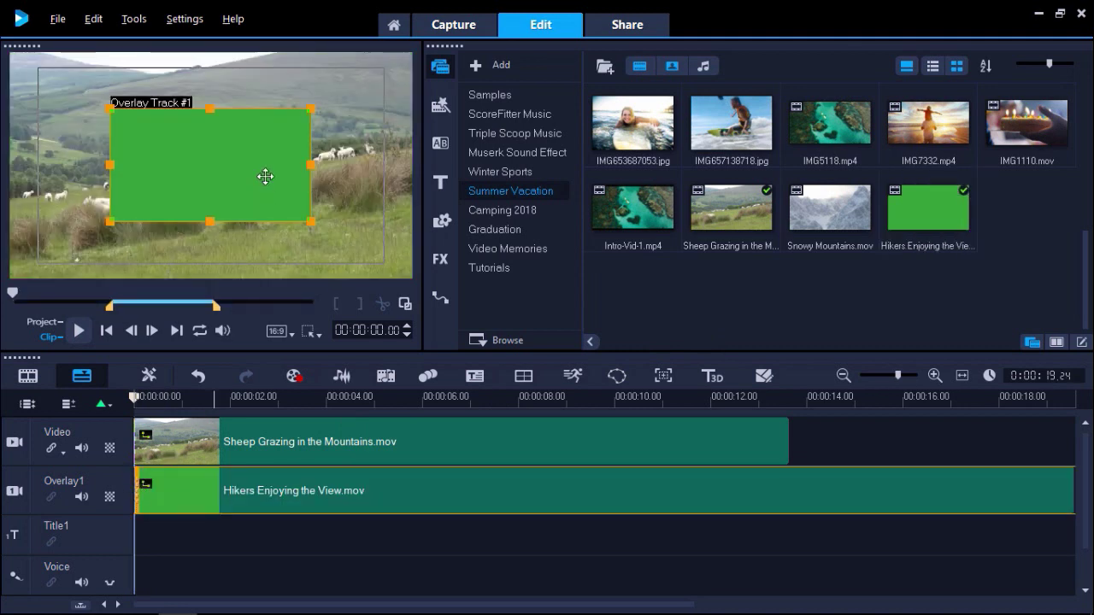
# Step: Reset the hikers overlay to Original Size and trim its end to match the sheep clip
pyautogui.rightClick(265, 176)
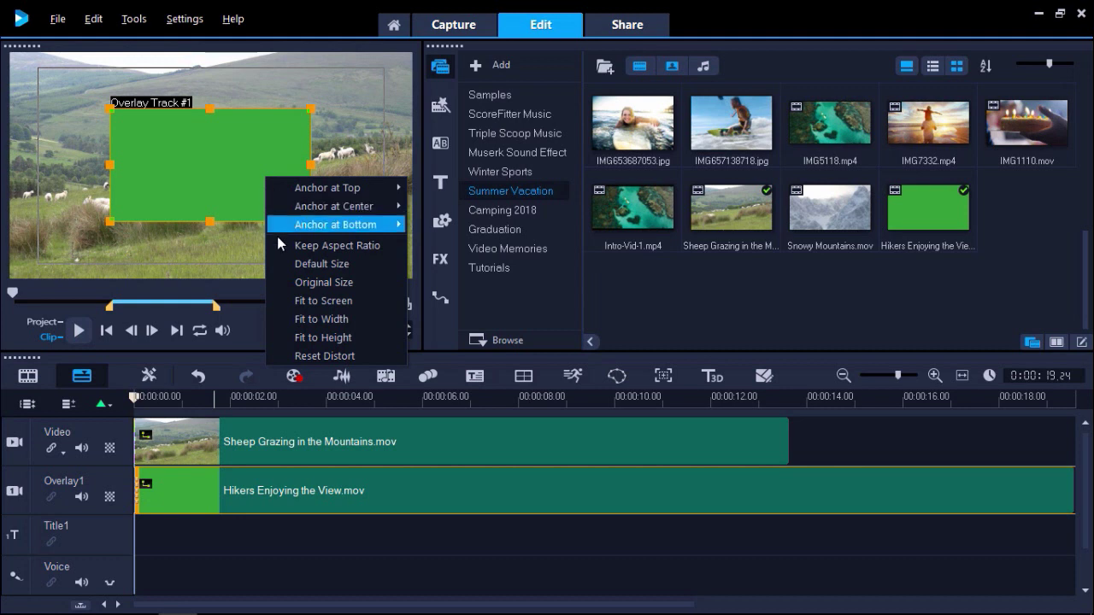
pyautogui.click(299, 283)
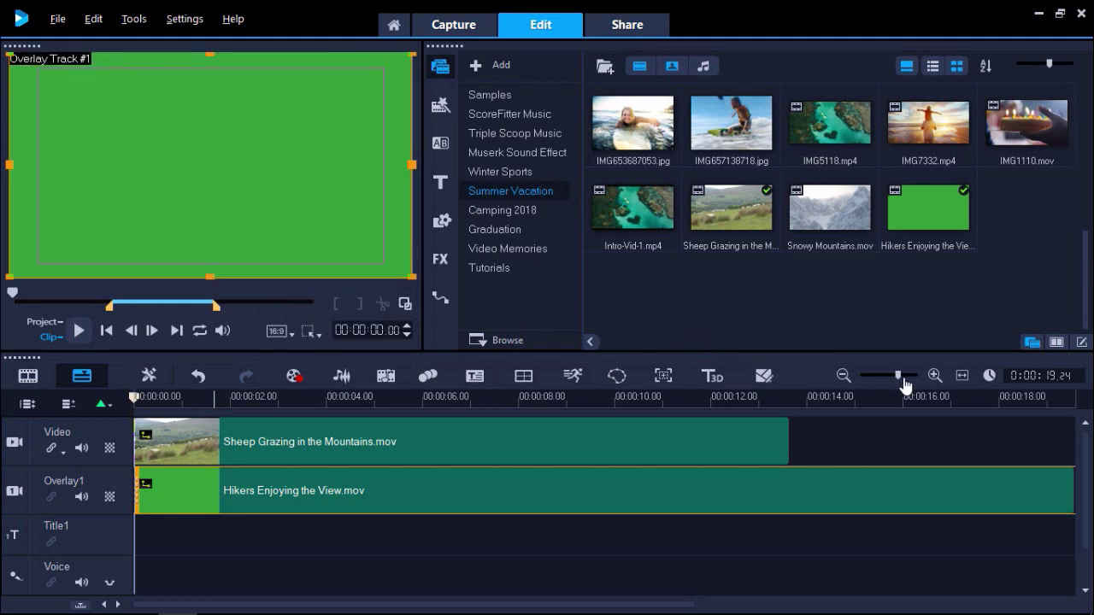
pyautogui.moveTo(904, 387); pyautogui.dragTo(899, 385)
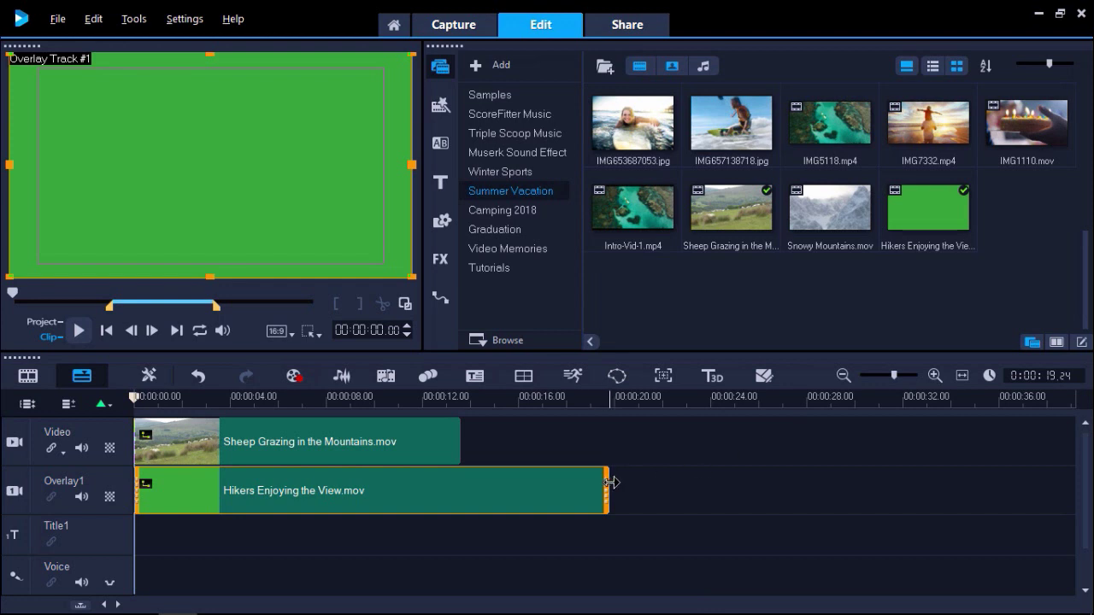
pyautogui.moveTo(611, 483); pyautogui.dragTo(461, 488)
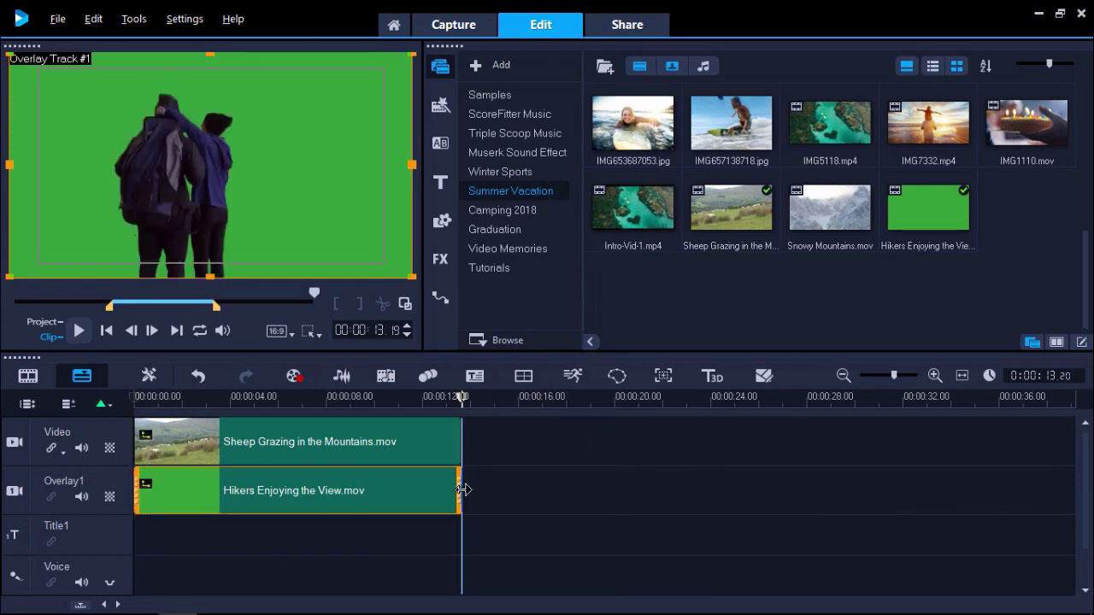
# Step: Apply Chroma Key to the hikers overlay, sampling the green backdrop as the key colour
pyautogui.doubleClick(414, 493)
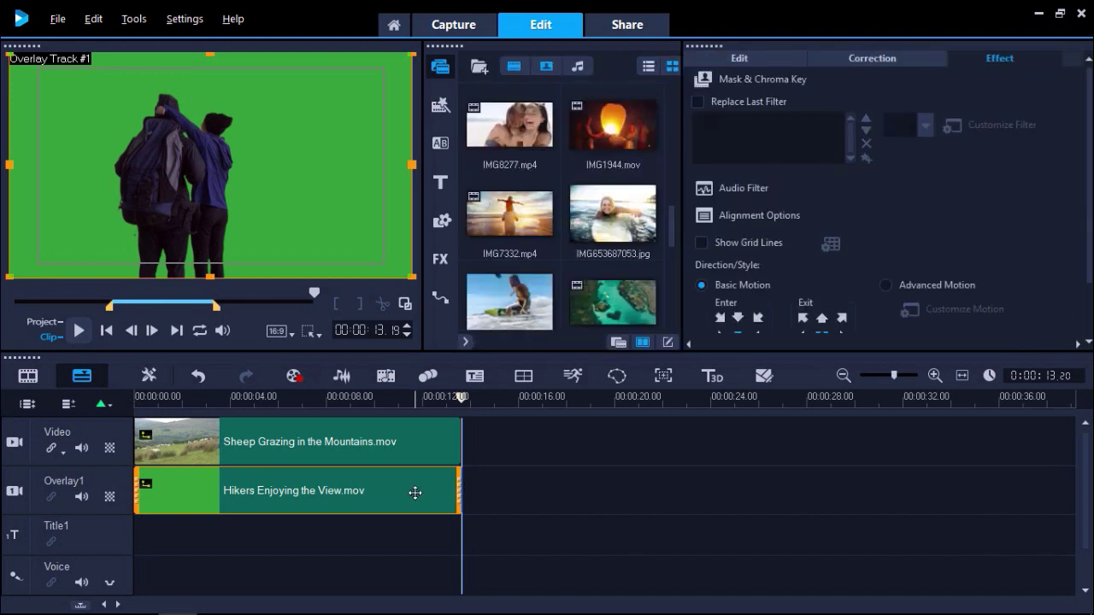
pyautogui.click(786, 78)
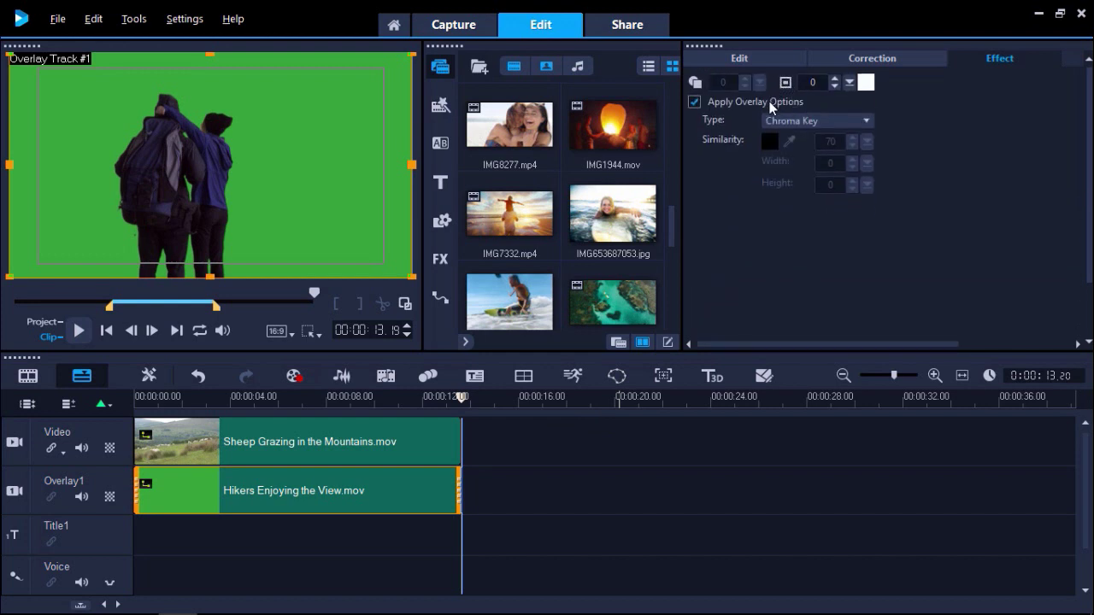
pyautogui.click(790, 122)
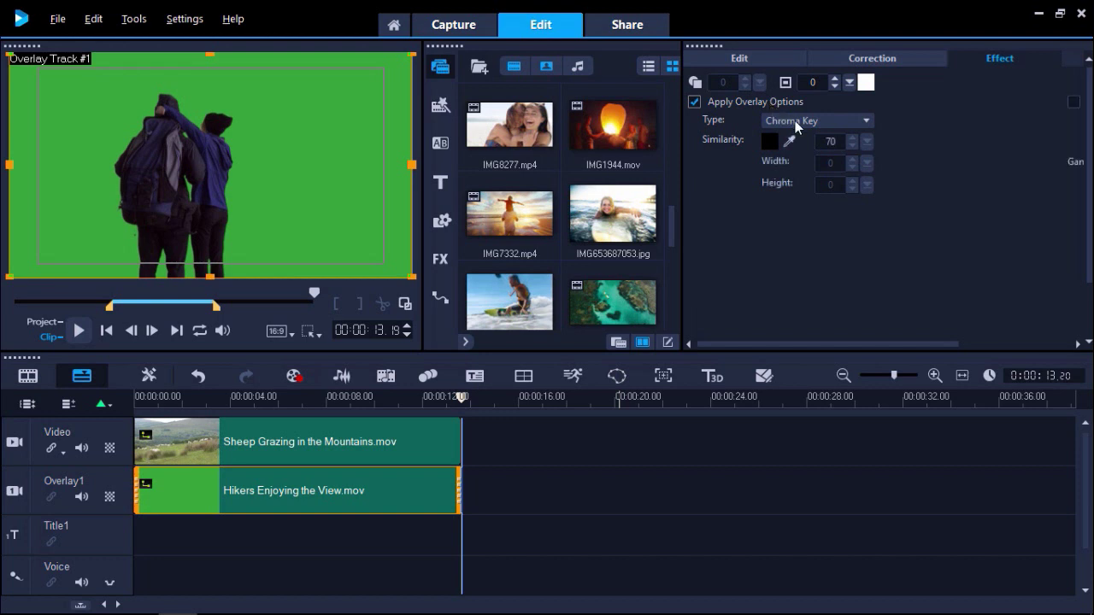
pyautogui.click(798, 138)
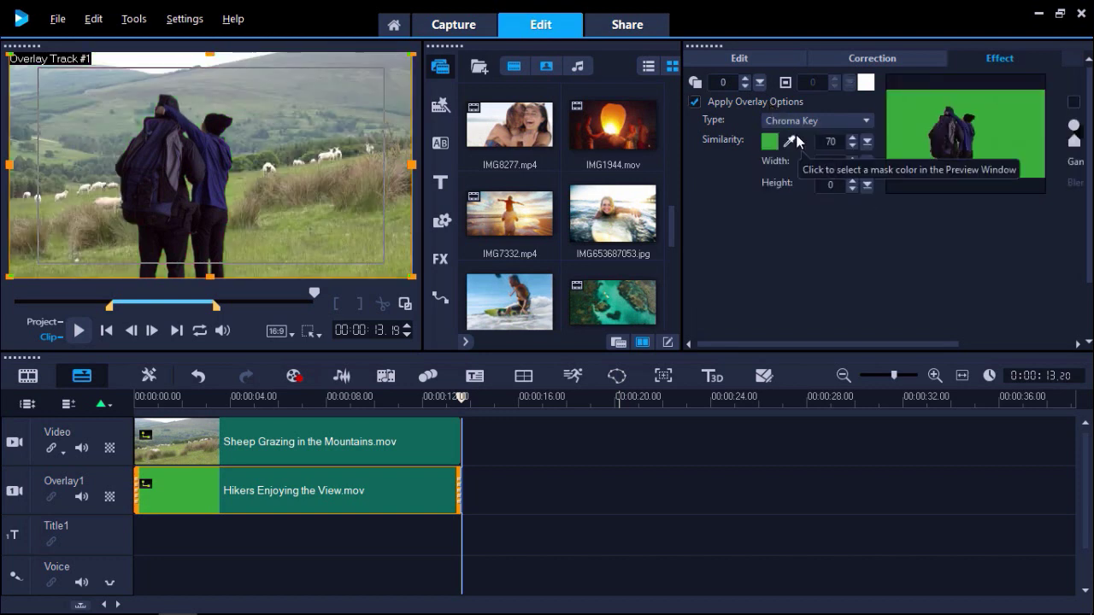
pyautogui.click(792, 143)
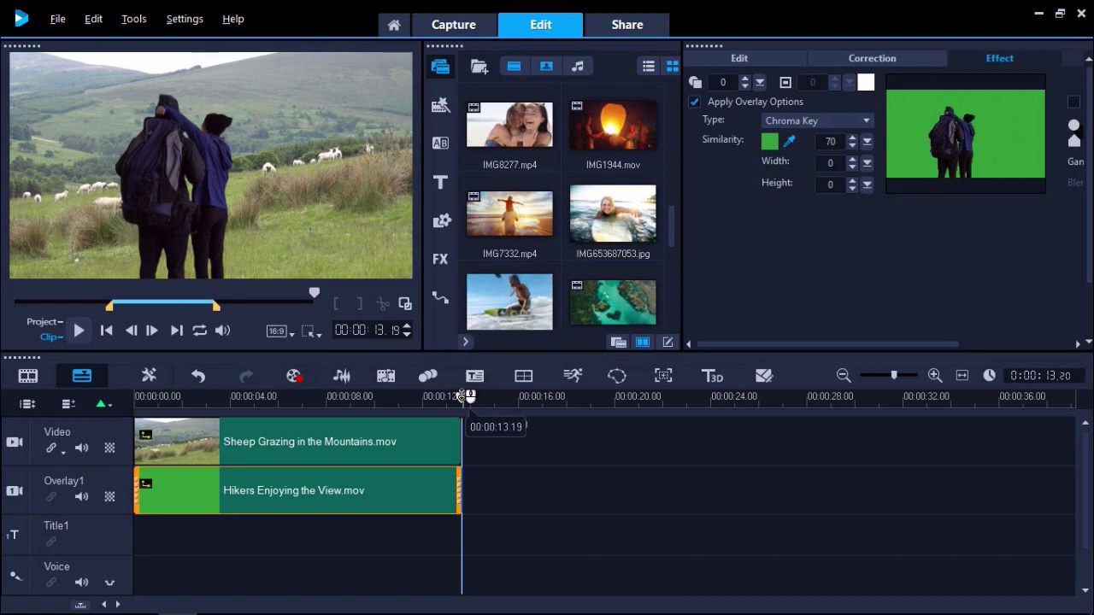
pyautogui.moveTo(461, 397); pyautogui.dragTo(159, 429)
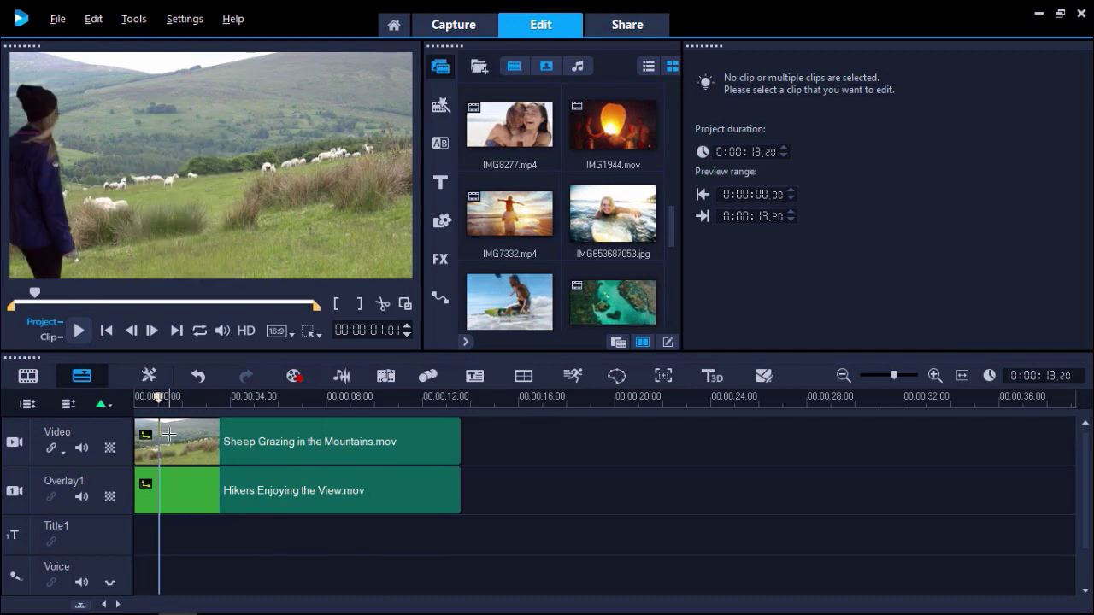
pyautogui.press('space')
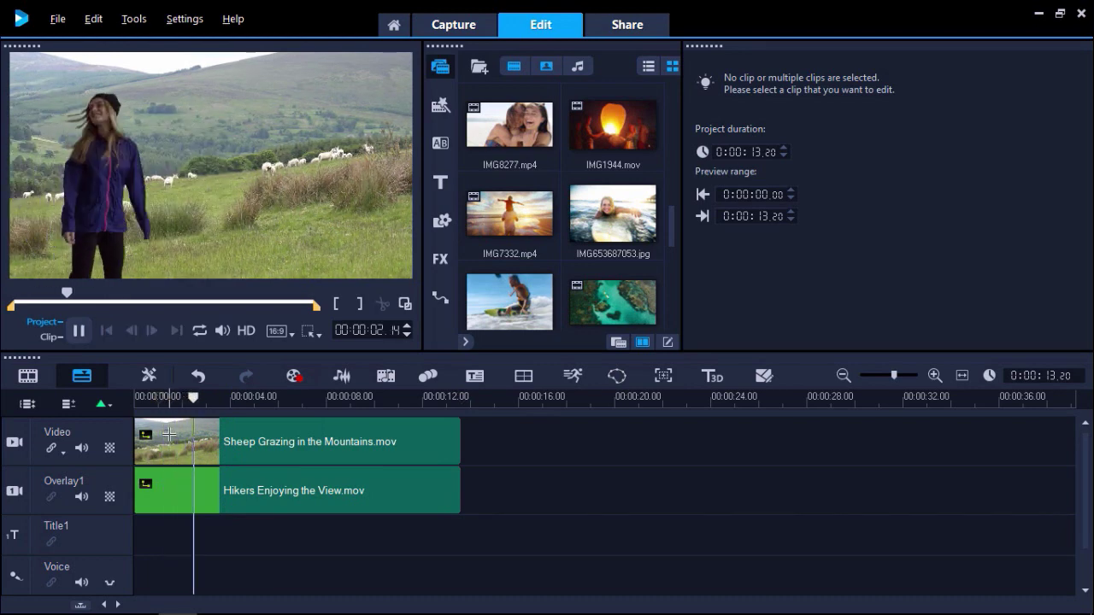